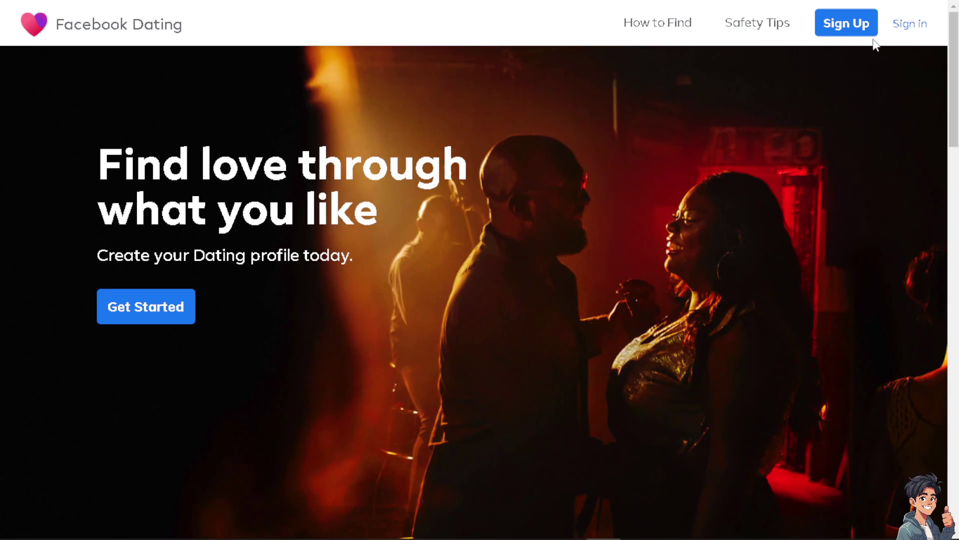
Bring up and dismiss the Facebook login prompt, then start the Facebook Dating sign-up.
click(909, 26)
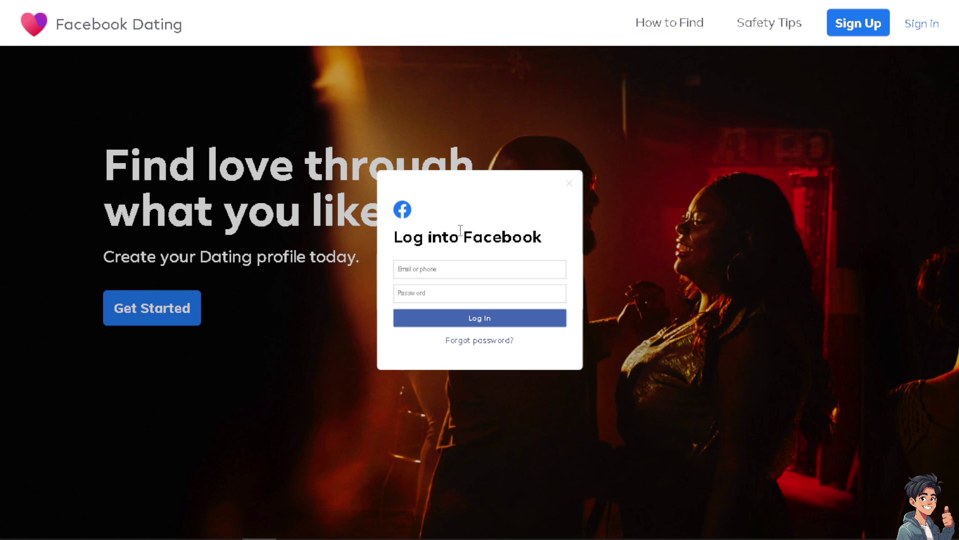
click(570, 184)
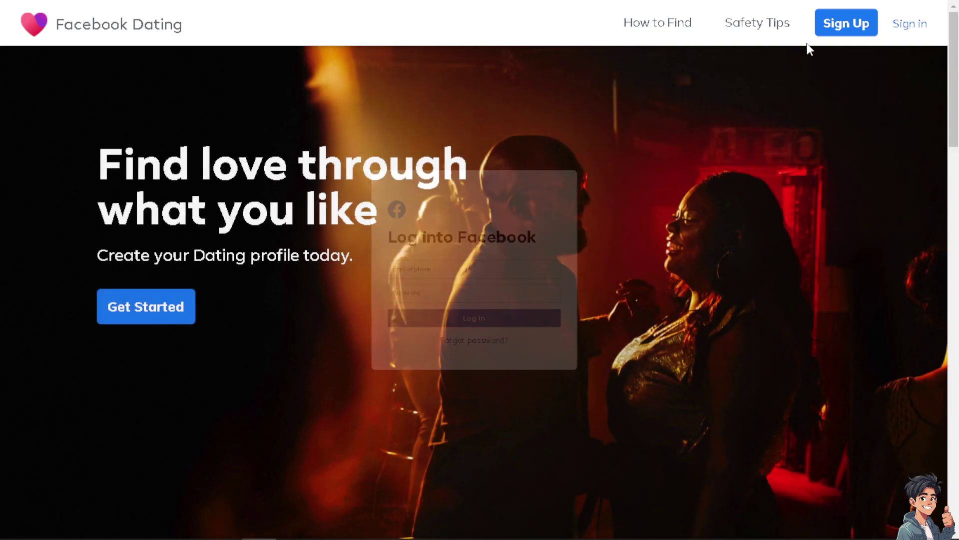
click(839, 28)
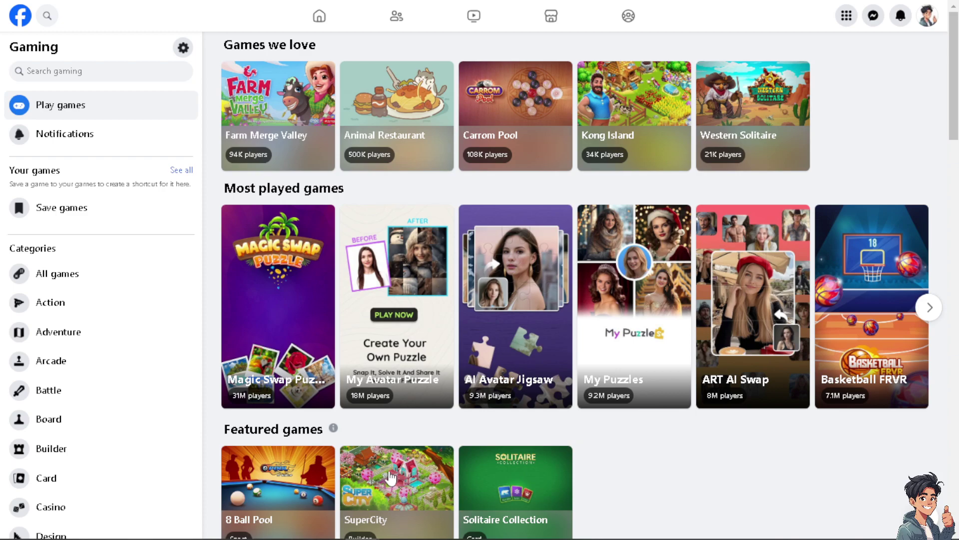
Scroll down through the Gaming page's All games grid.
mouse_move(394, 485)
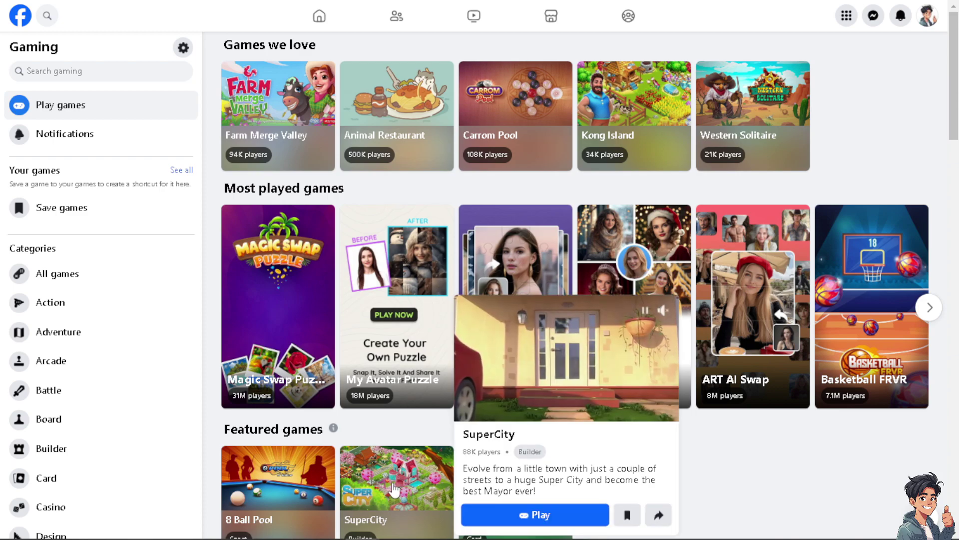
scroll(377, 427, down, 8)
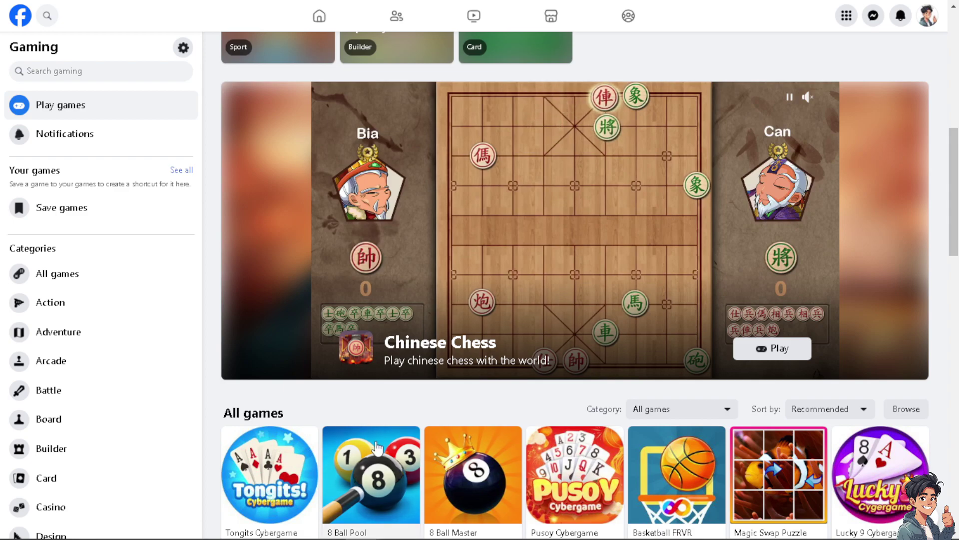
mouse_move(371, 445)
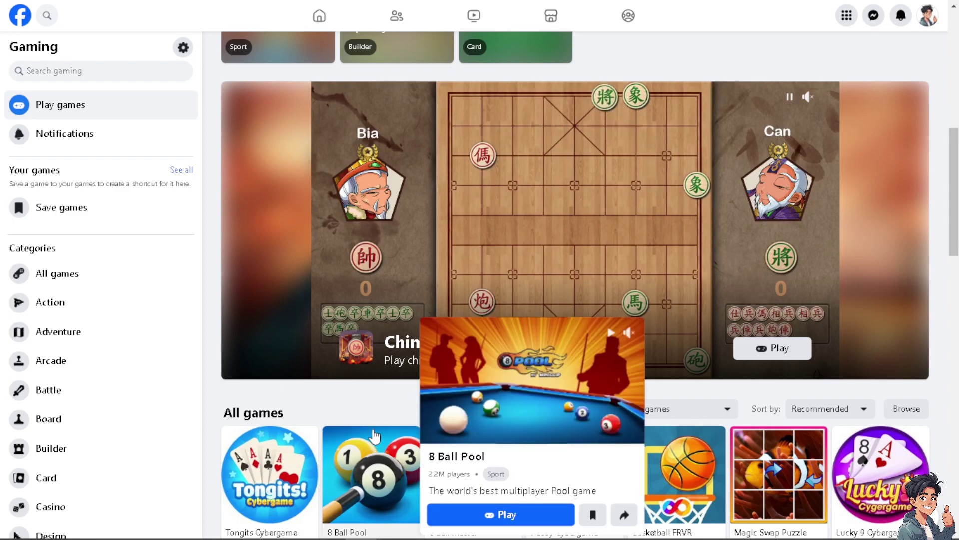
scroll(395, 469, down, 3)
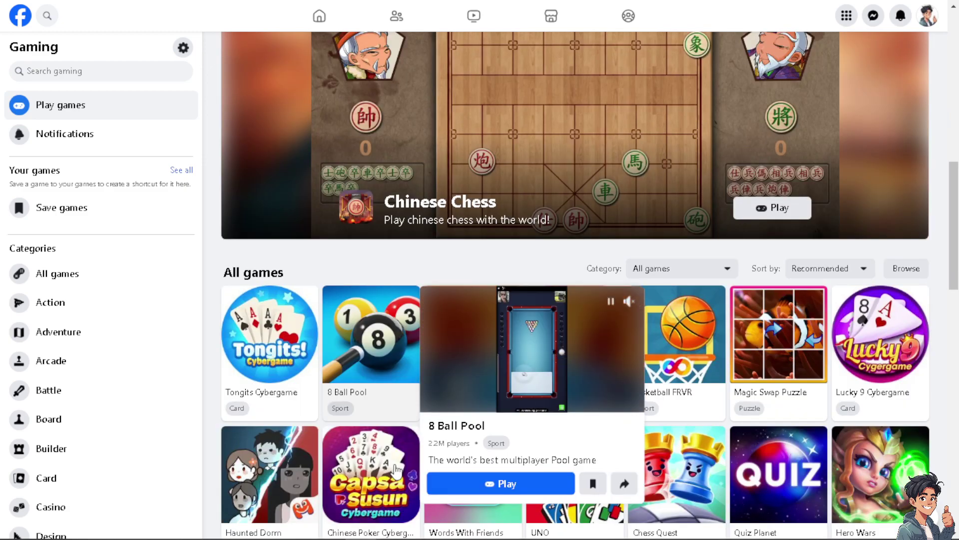
scroll(397, 469, down, 3)
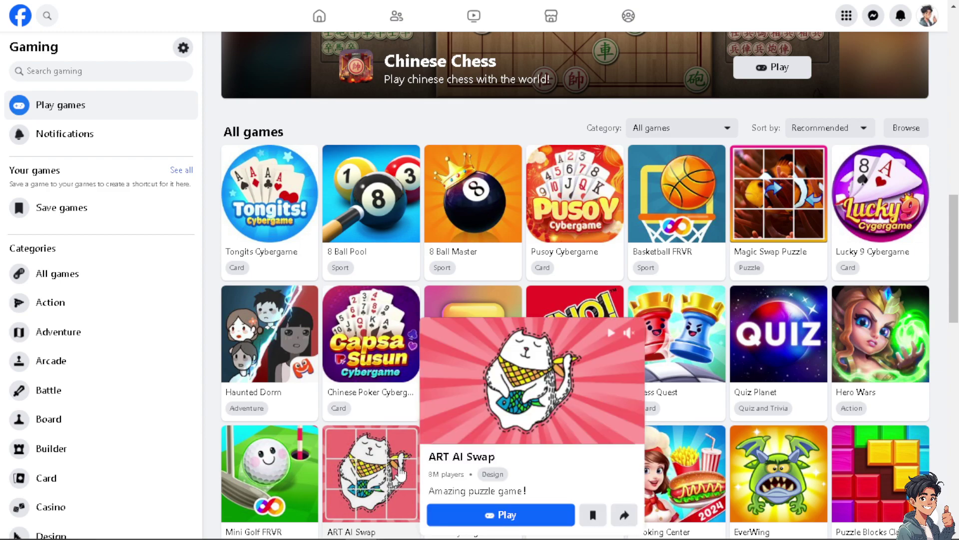
scroll(399, 472, down, 3)
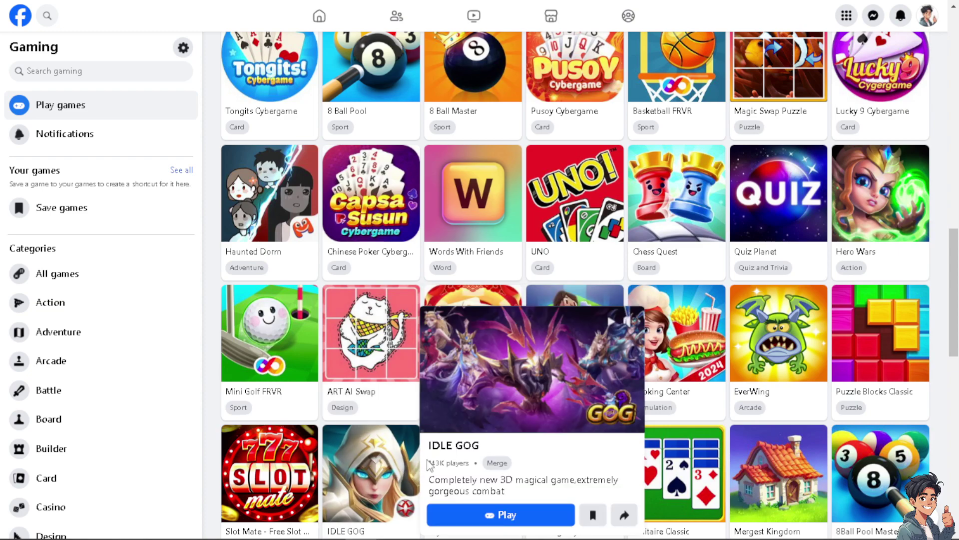
scroll(429, 465, down, 3)
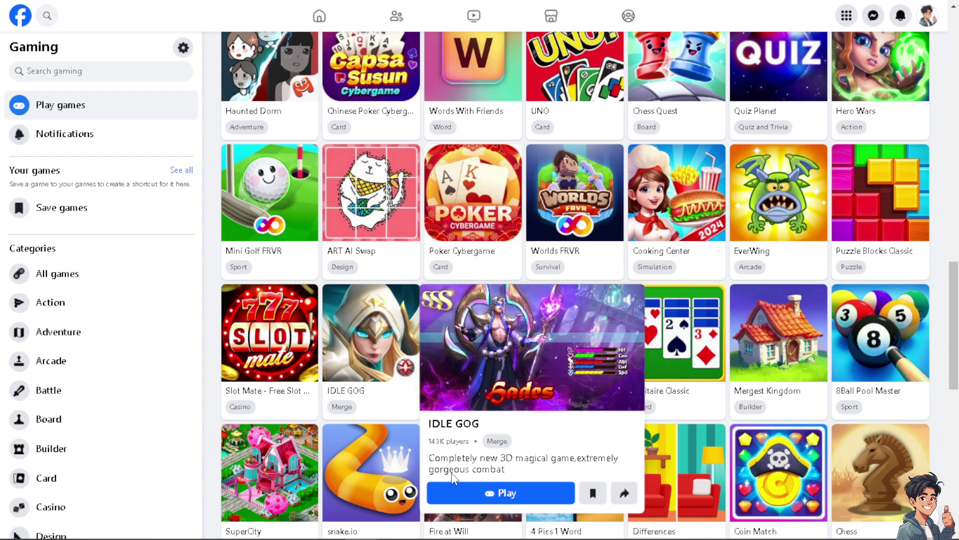
scroll(452, 475, down, 3)
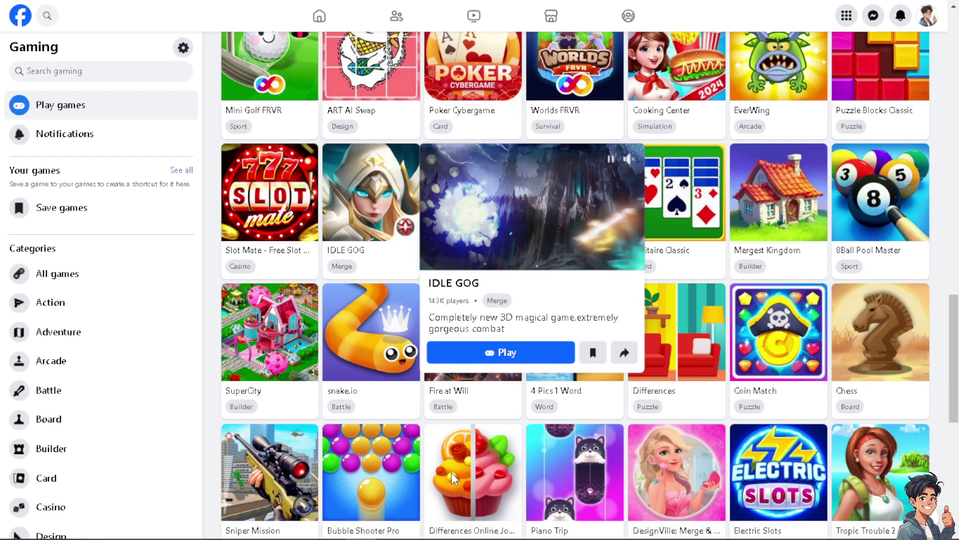
scroll(451, 473, down, 2)
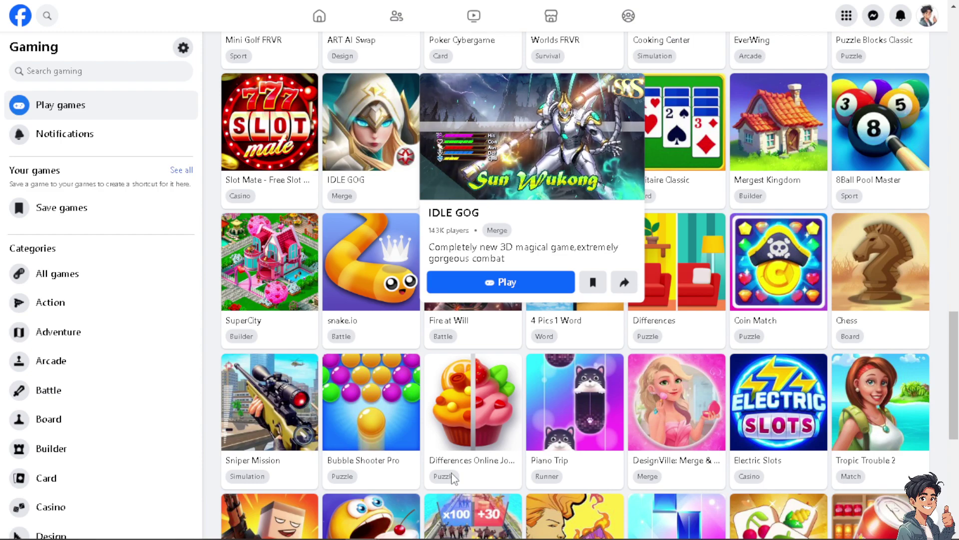
scroll(452, 477, down, 4)
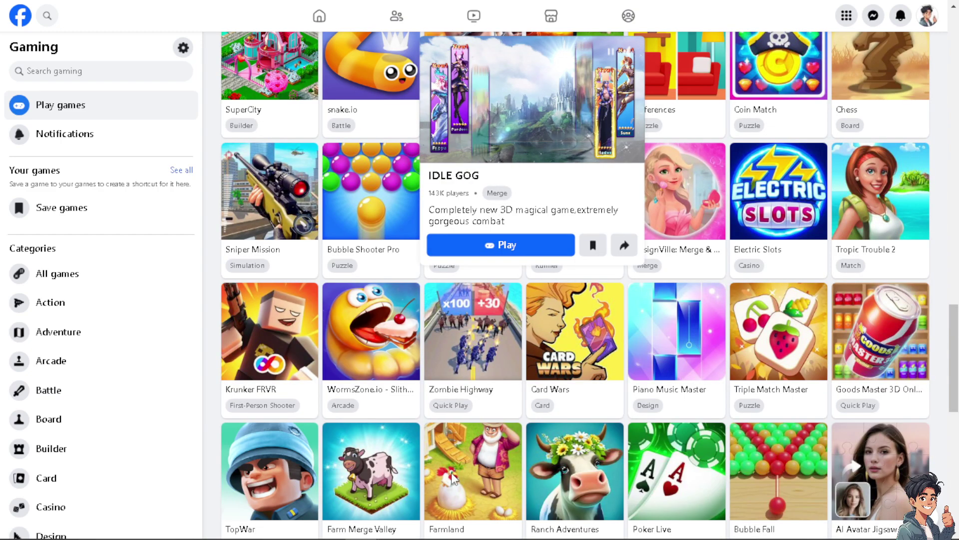
scroll(452, 479, down, 4)
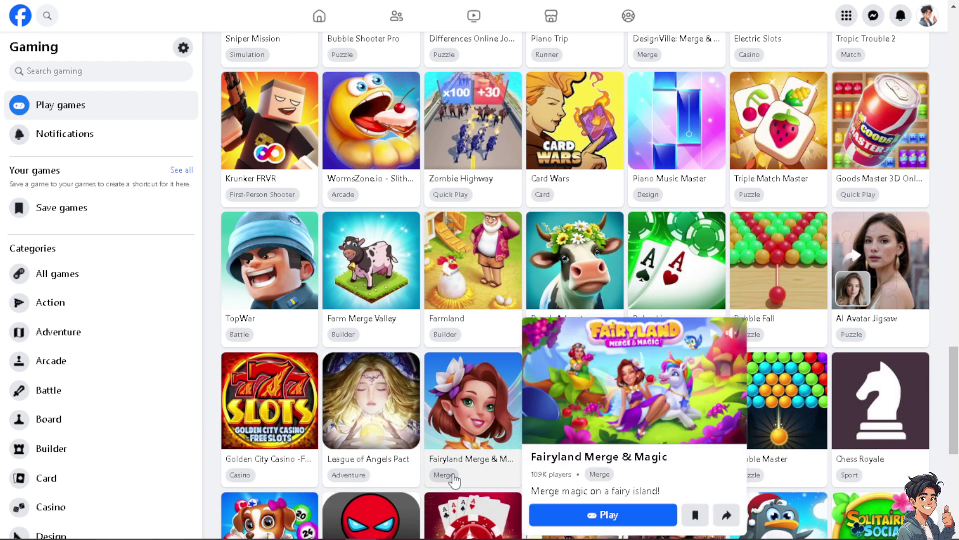
scroll(453, 480, down, 3)
mouse_move(456, 480)
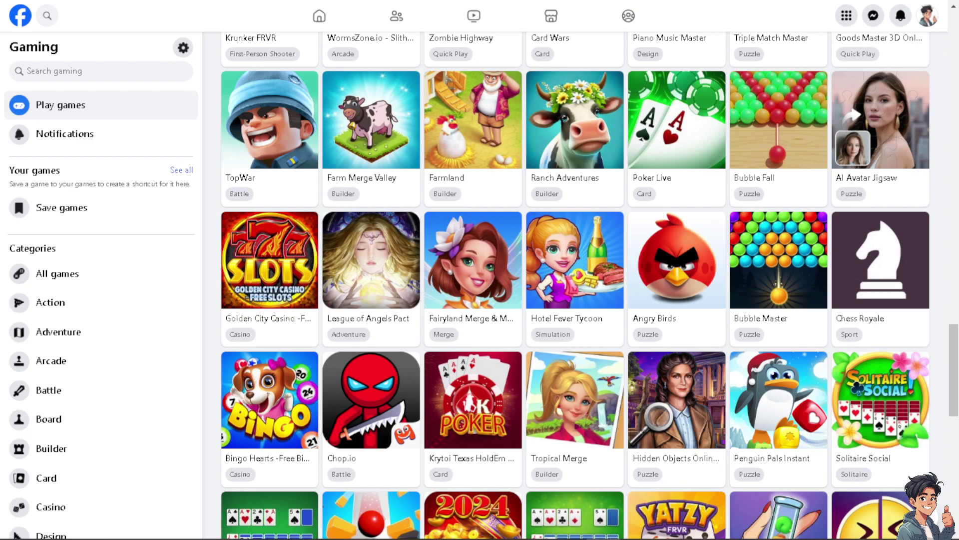
Go to your own profile from the account menu and show its About tab.
click(927, 16)
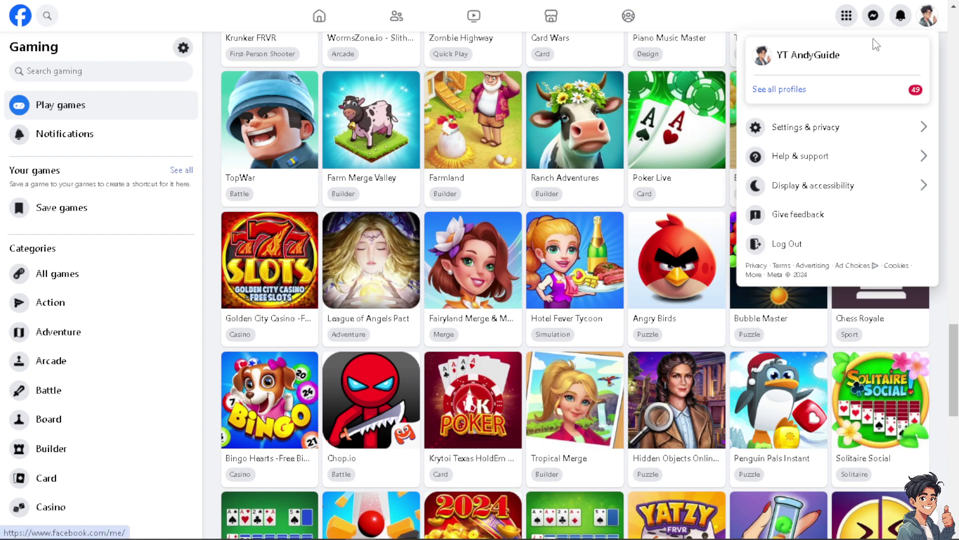
click(780, 60)
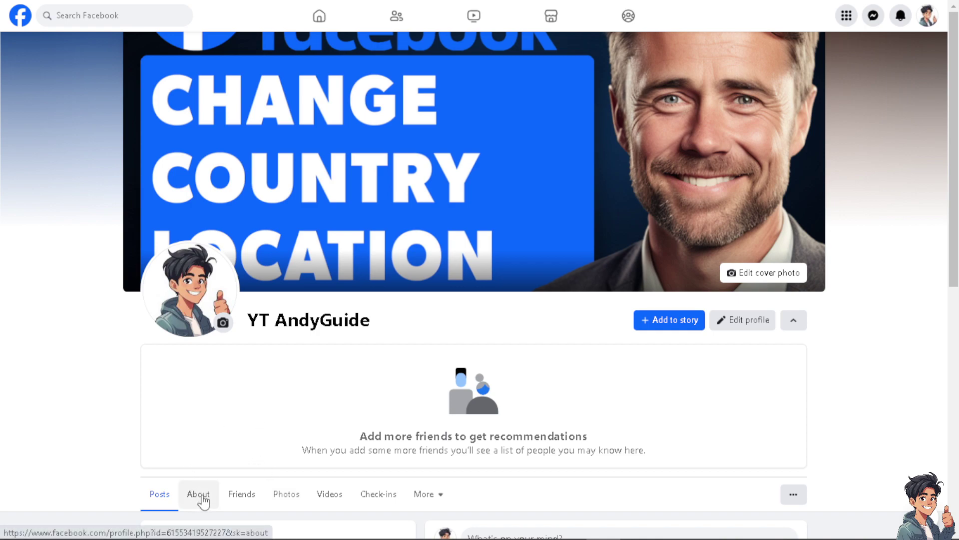
scroll(203, 500, down, 1)
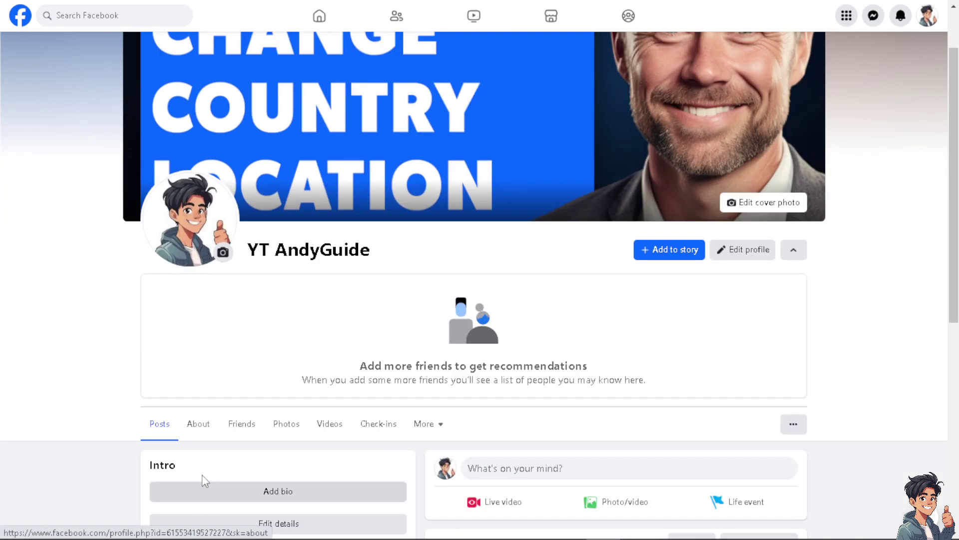
click(195, 425)
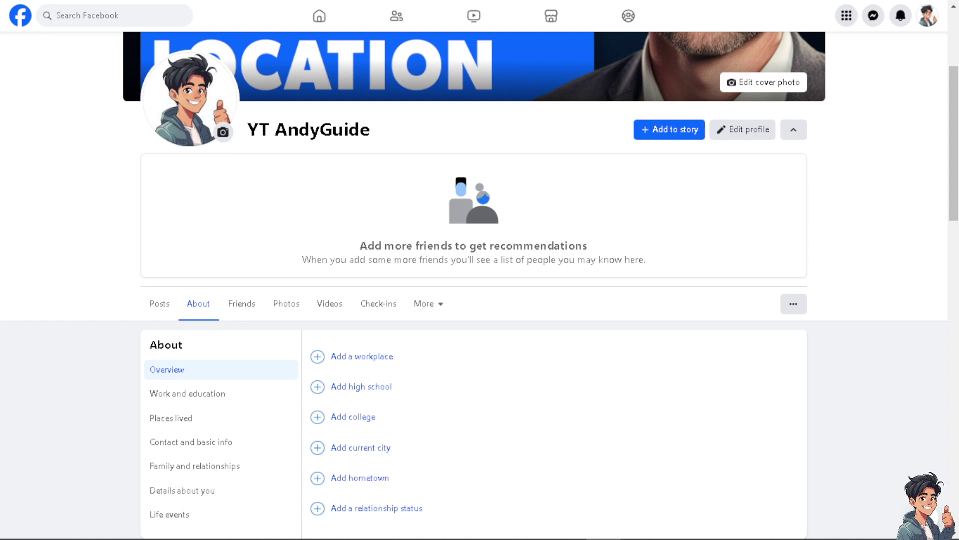
Add York, New York as the current city, found by searching 'New York', and save.
scroll(235, 503, down, 1)
click(357, 379)
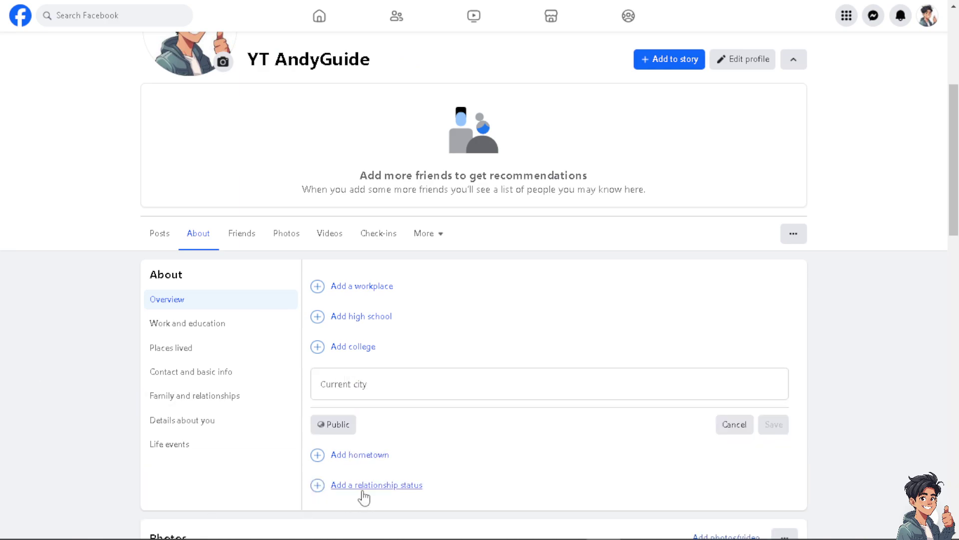
click(344, 383)
text(New York)
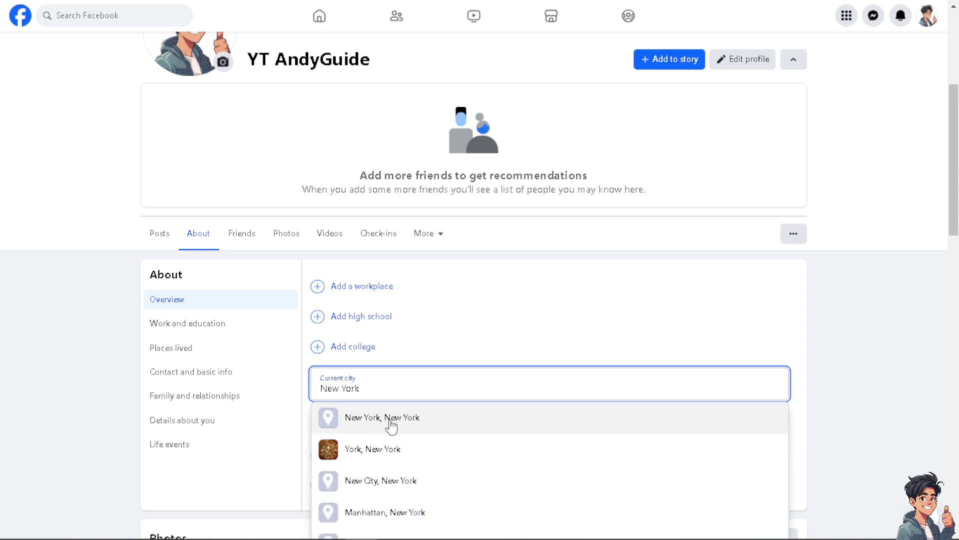
click(372, 449)
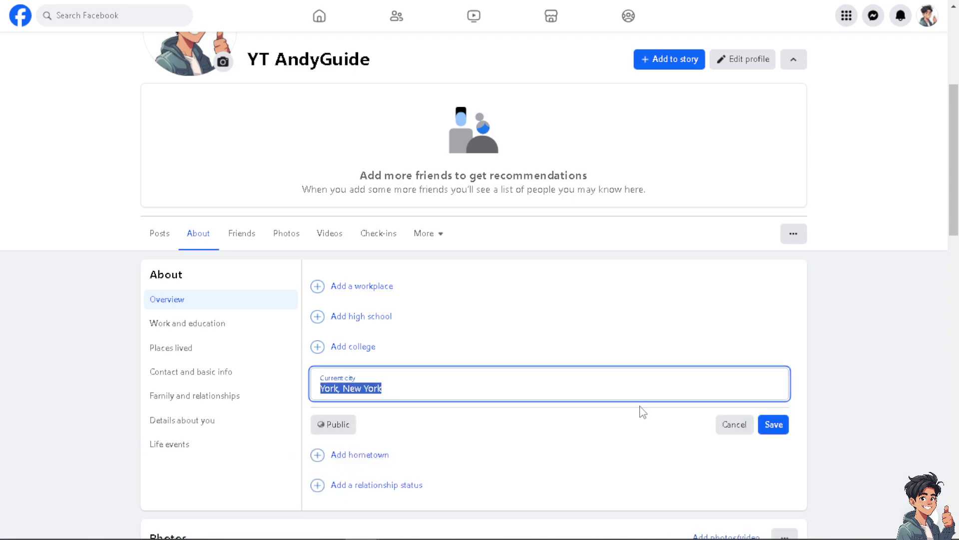
click(774, 425)
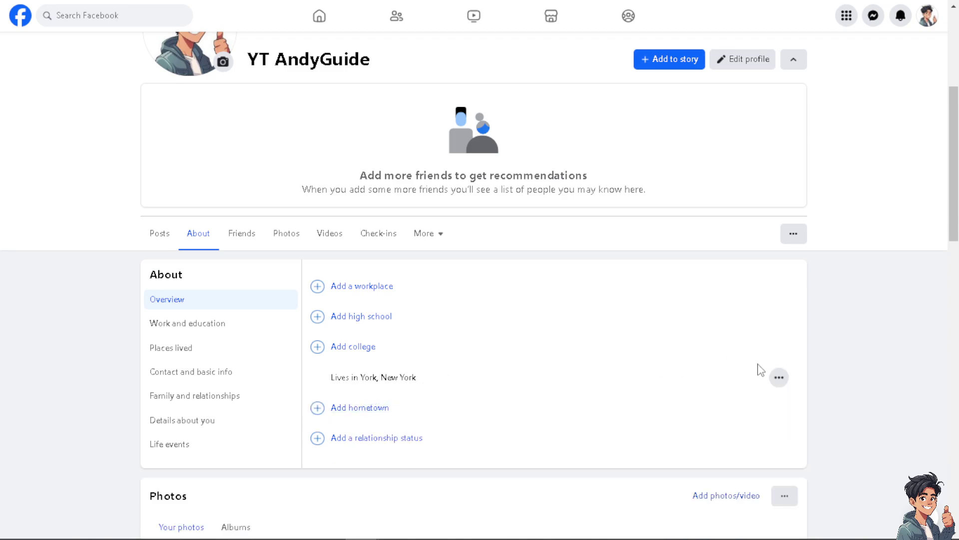
Edit the current city to California City, California, found by searching 'California', and save.
click(780, 380)
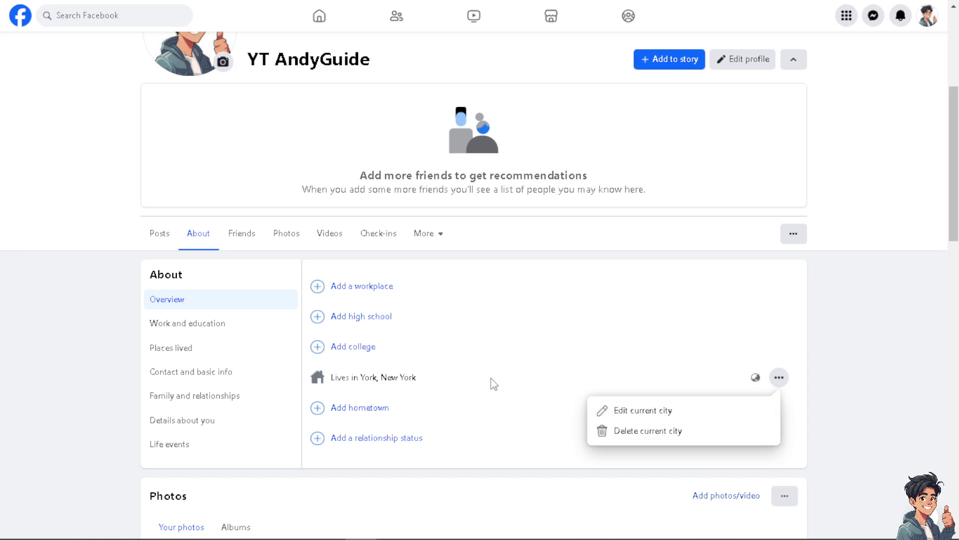
mouse_move(396, 382)
click(629, 410)
click(313, 388)
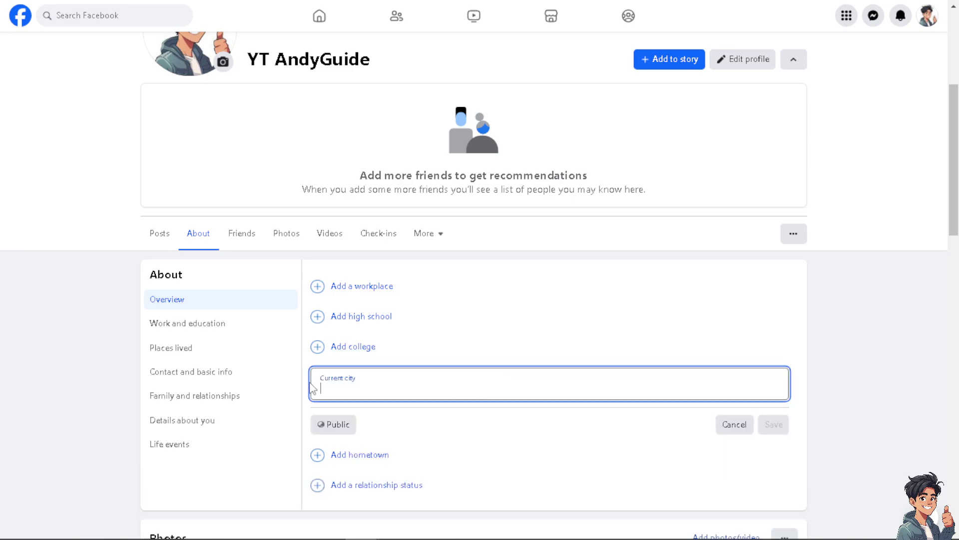
text(Cal)
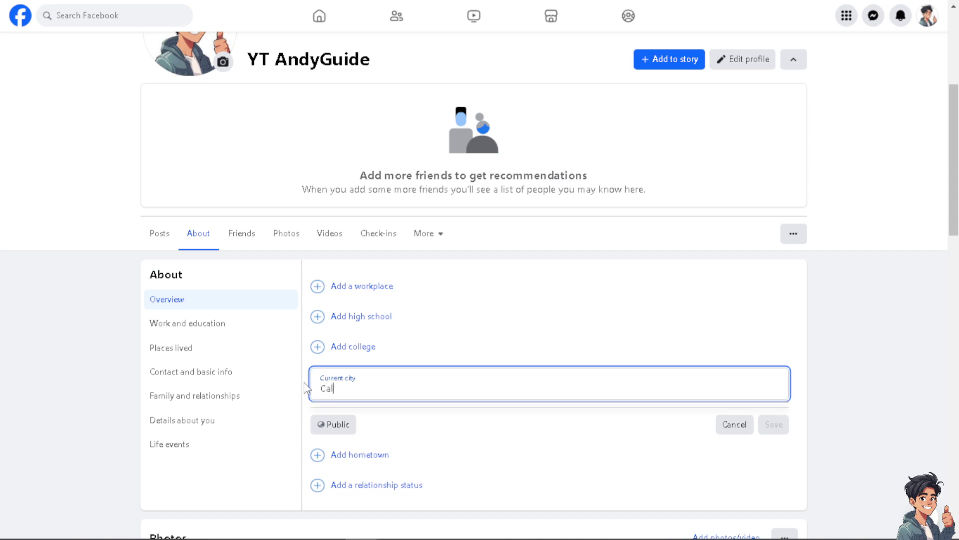
text(ifornia)
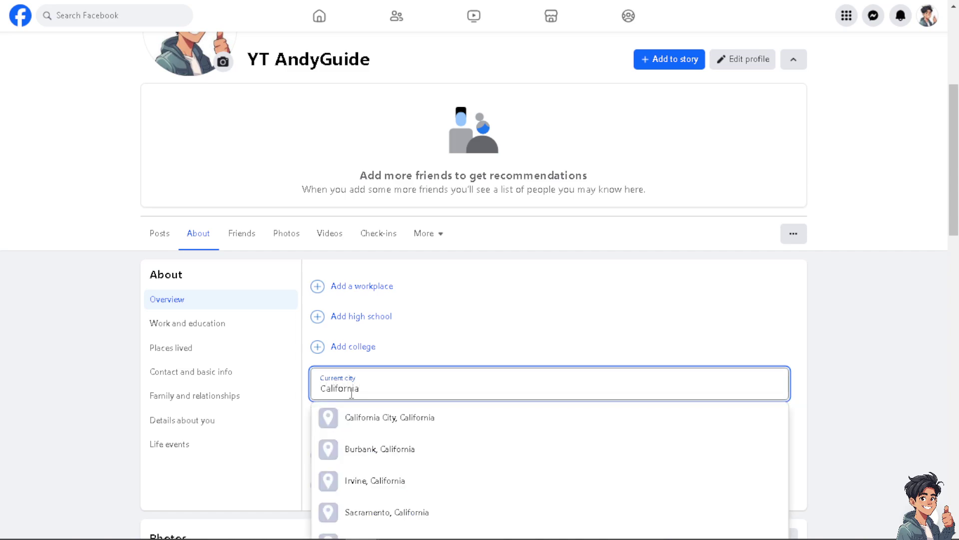
click(371, 422)
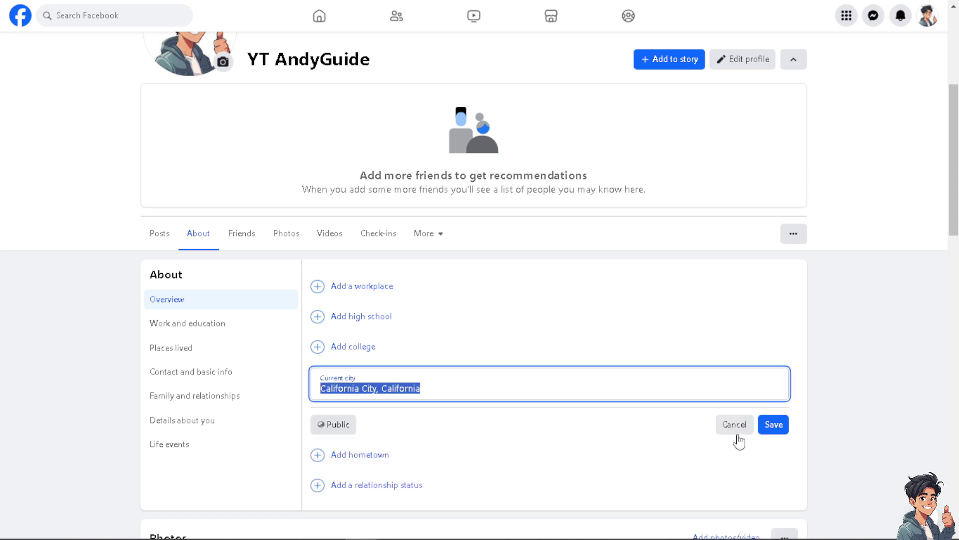
click(774, 425)
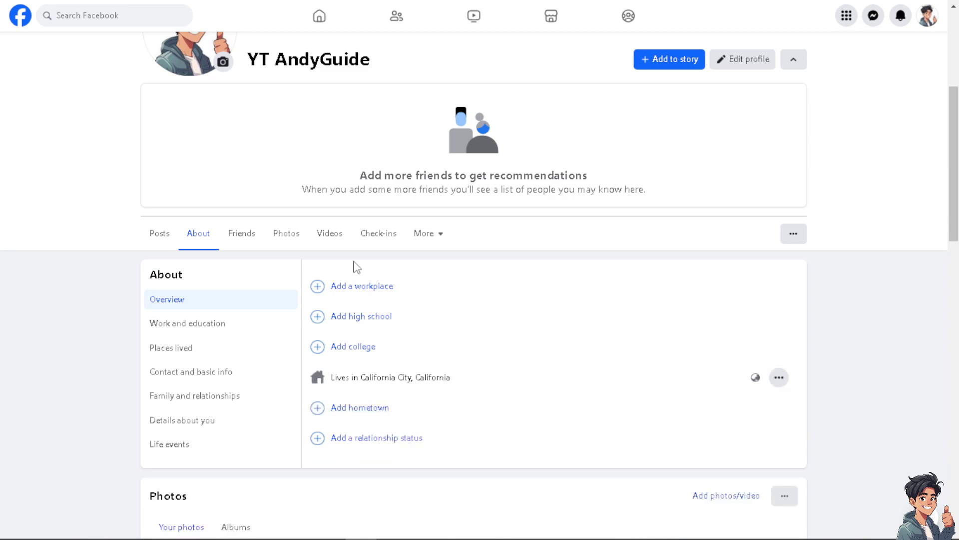
scroll(348, 296, up, 1)
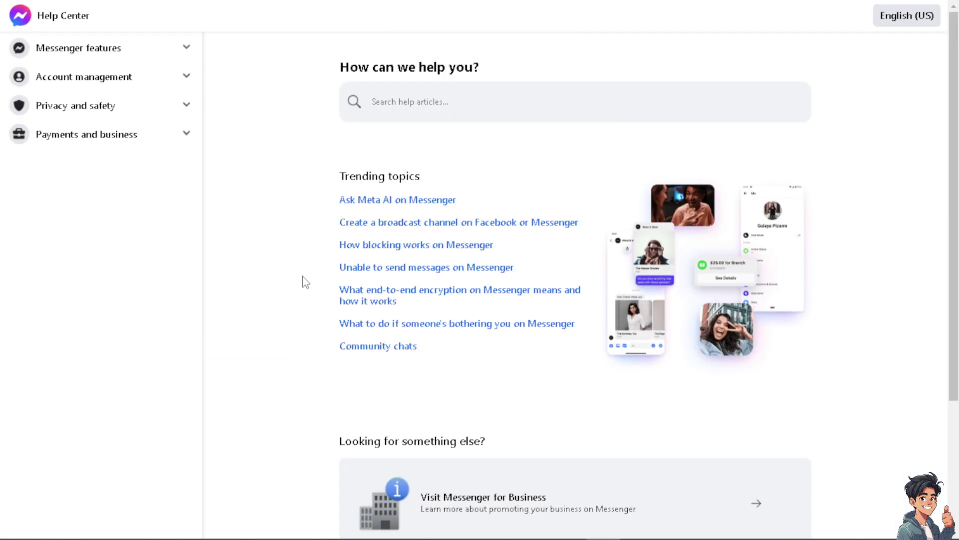
Open the 'Ask Meta AI on Messenger' trending topic article.
click(417, 199)
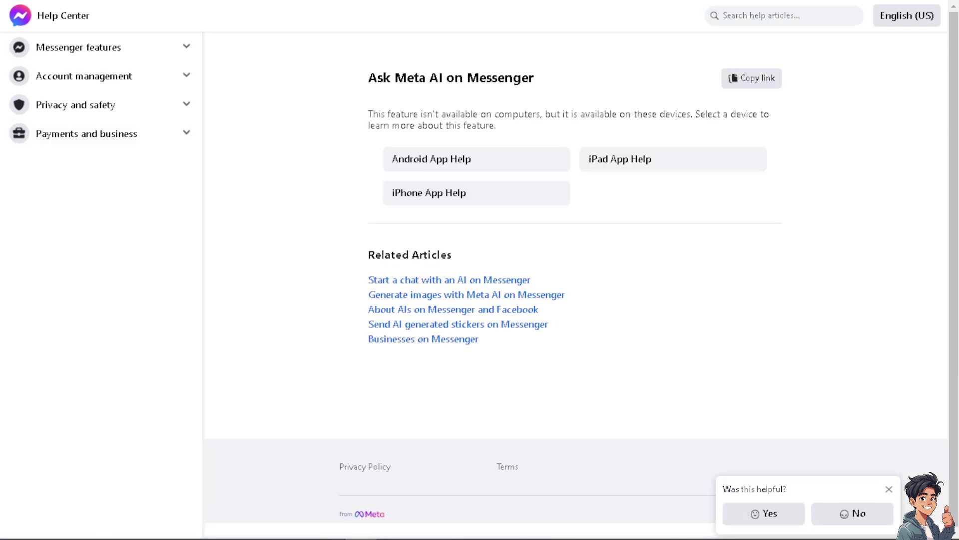